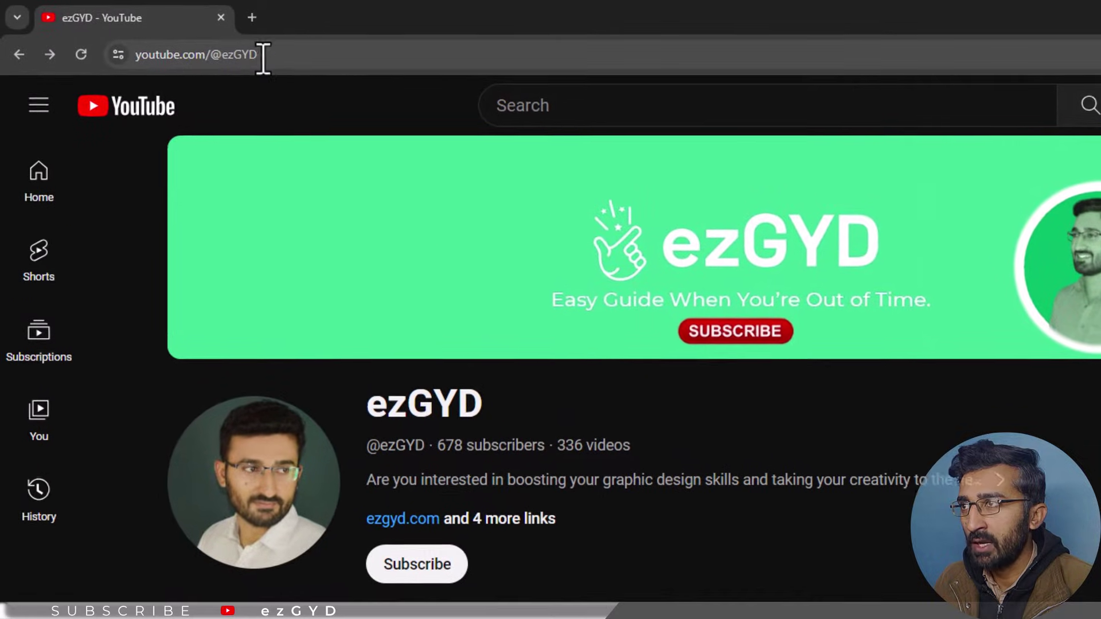
pyautogui.click(262, 54)
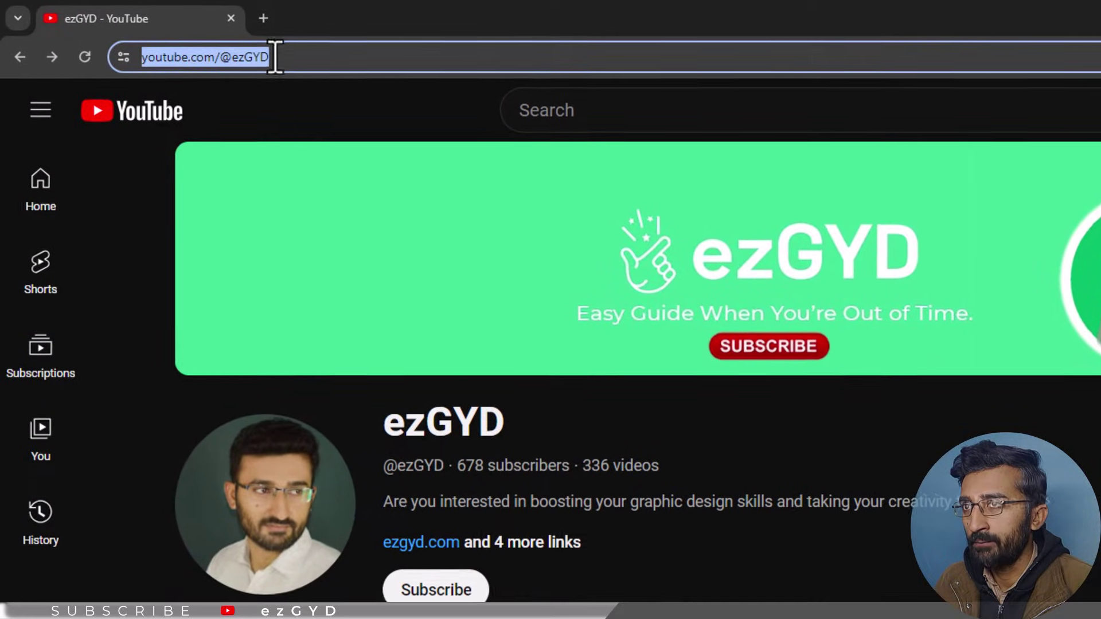
pyautogui.hotkey('ctrl', 'c')
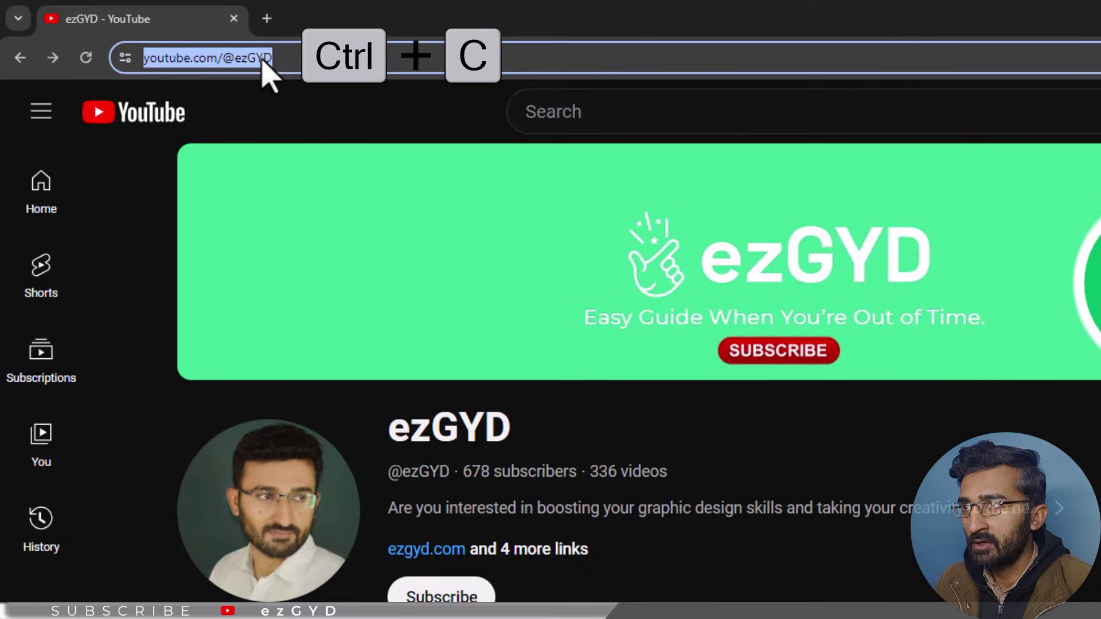
pyautogui.rightClick(152, 67)
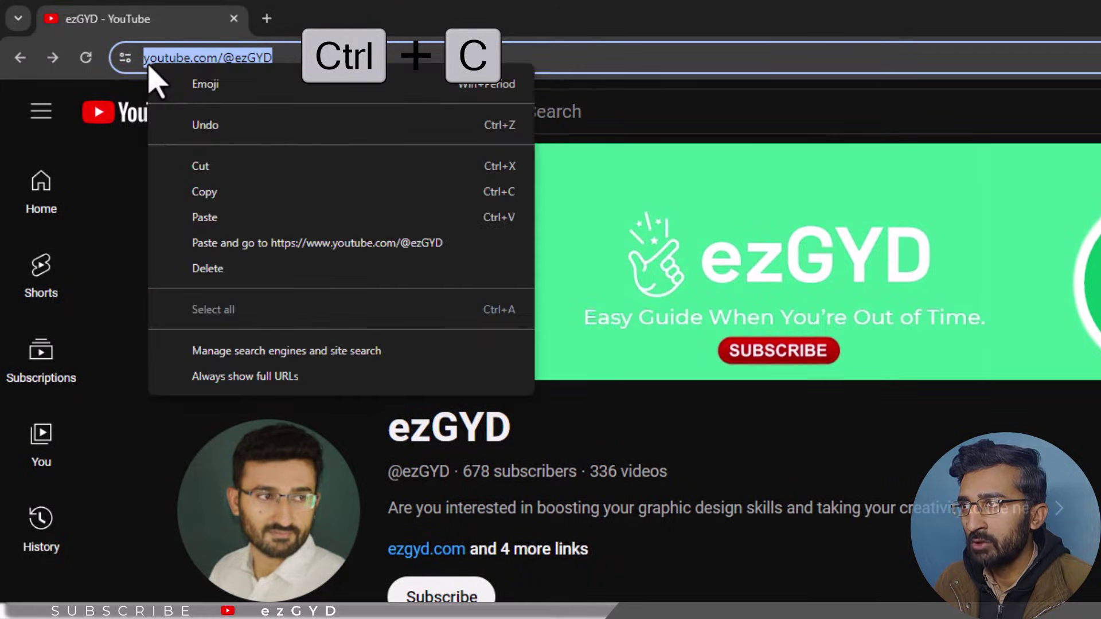
pyautogui.click(256, 197)
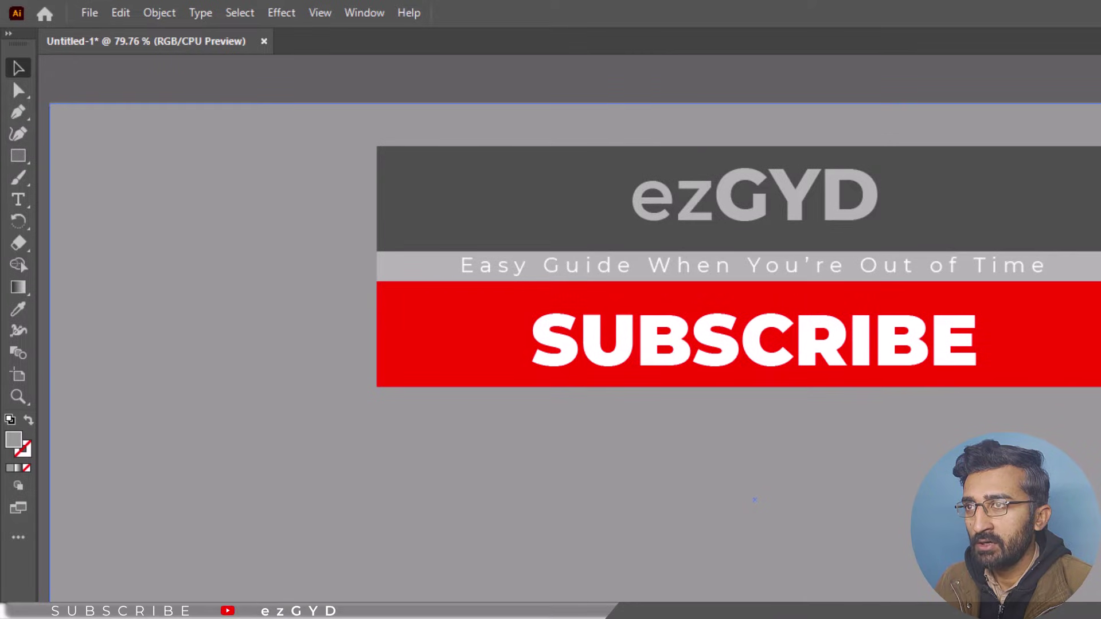
# - Paste the YouTube channel URL into Illustrator as text below the SUBSCRIBE banner
pyautogui.hotkey('ctrl', 'v')
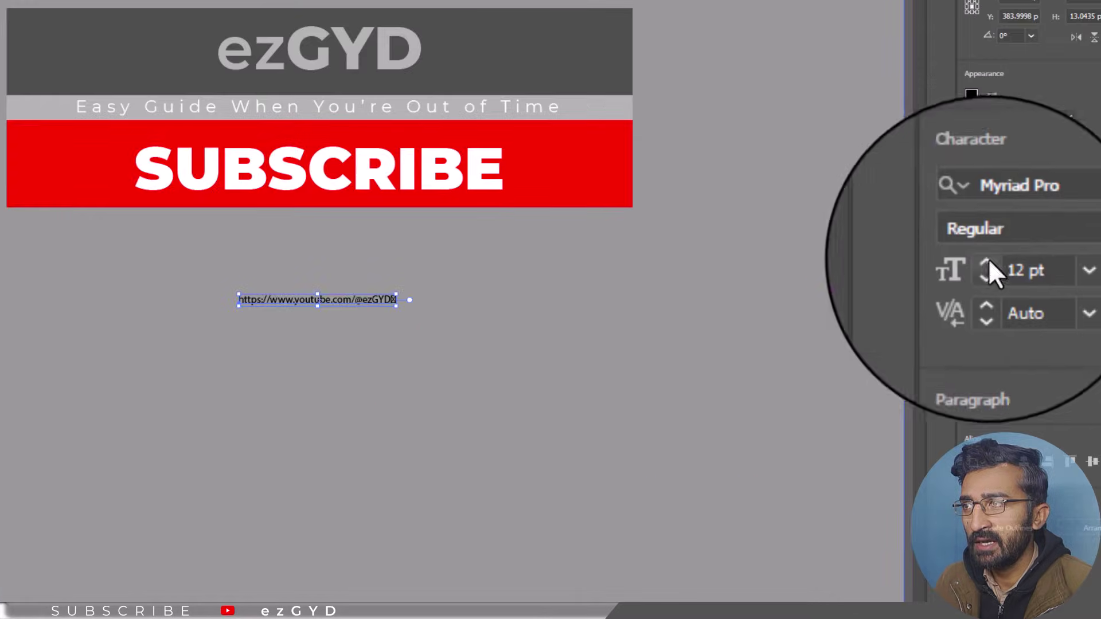
# - Move the URL text onto the red SUBSCRIBE bar and stretch it right and down
pyautogui.scroll(20, 990, 269)
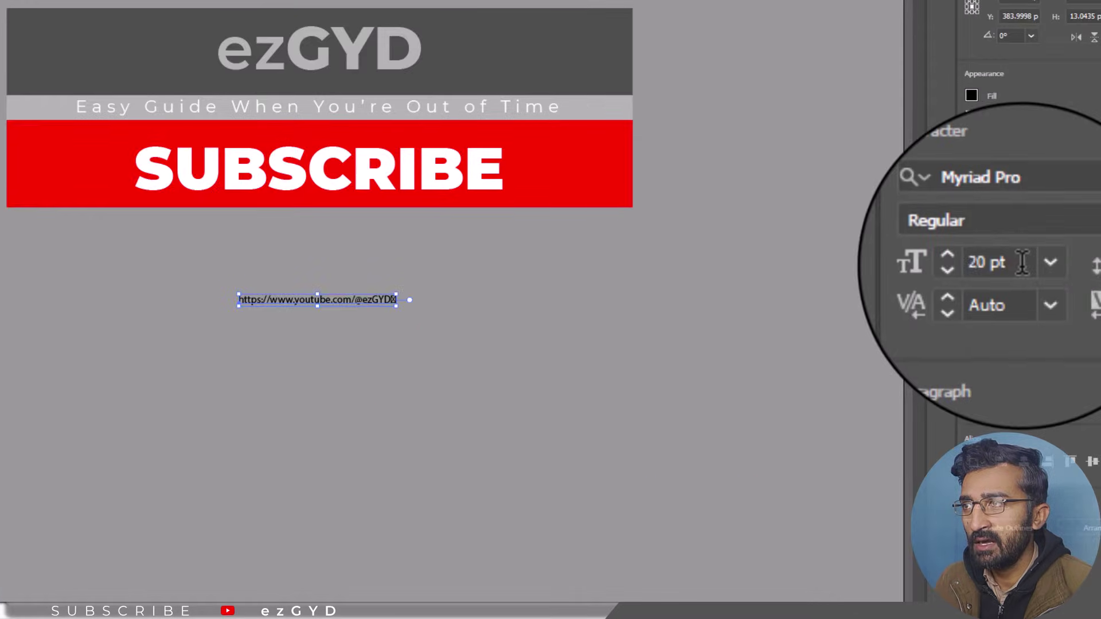
pyautogui.moveTo(453, 309); pyautogui.dragTo(225, 150)
pyautogui.moveTo(532, 138); pyautogui.dragTo(632, 138)
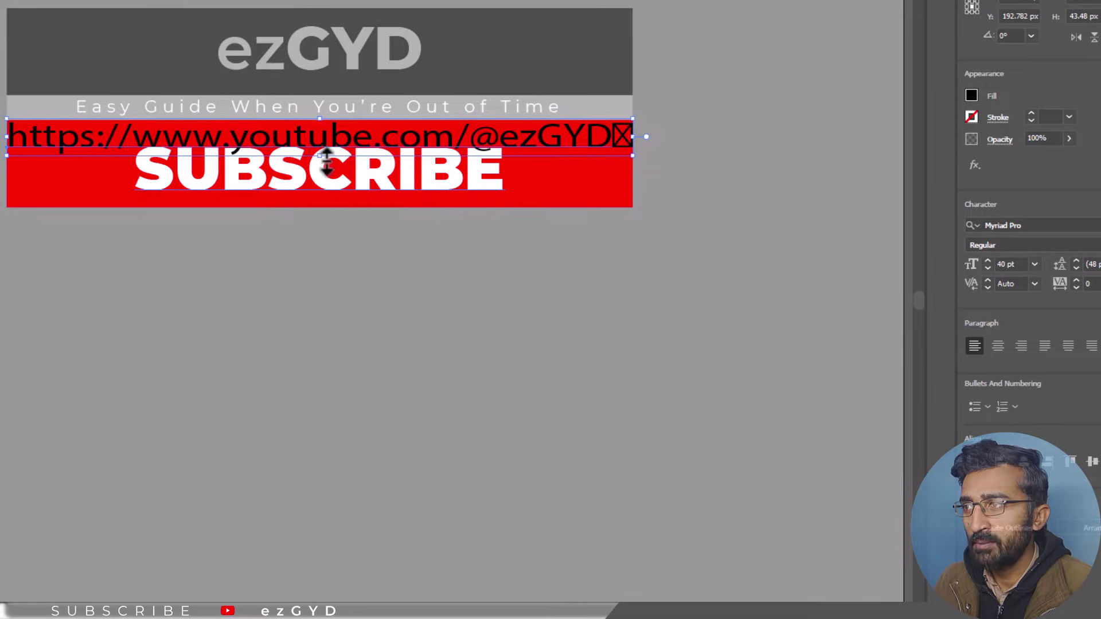
pyautogui.moveTo(326, 163); pyautogui.dragTo(325, 209)
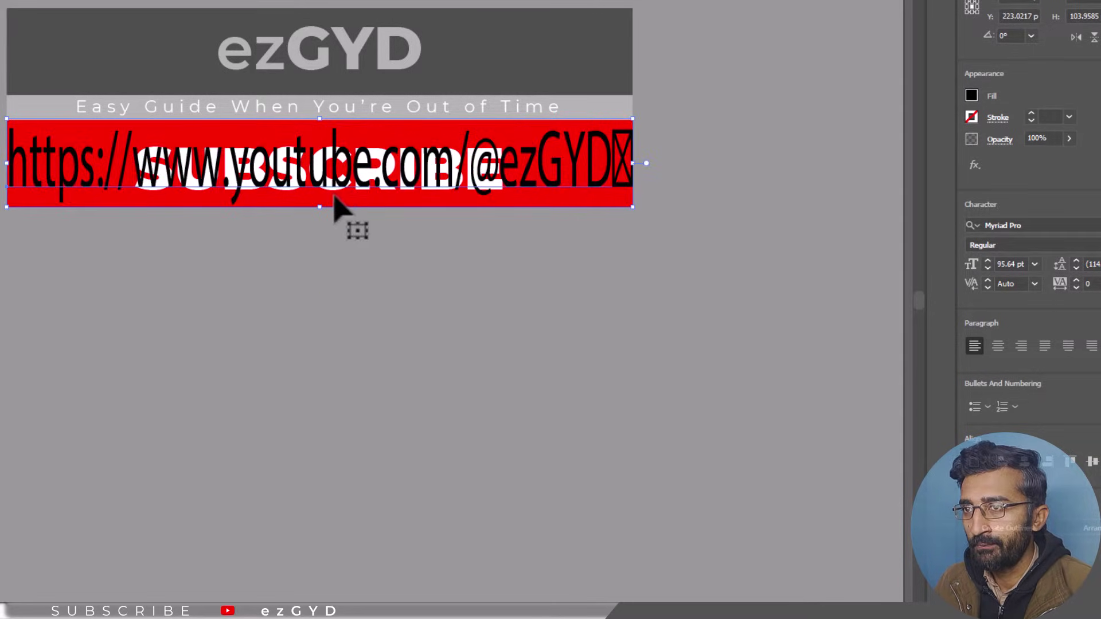
# - Give the URL text a blue fill
pyautogui.click(969, 96)
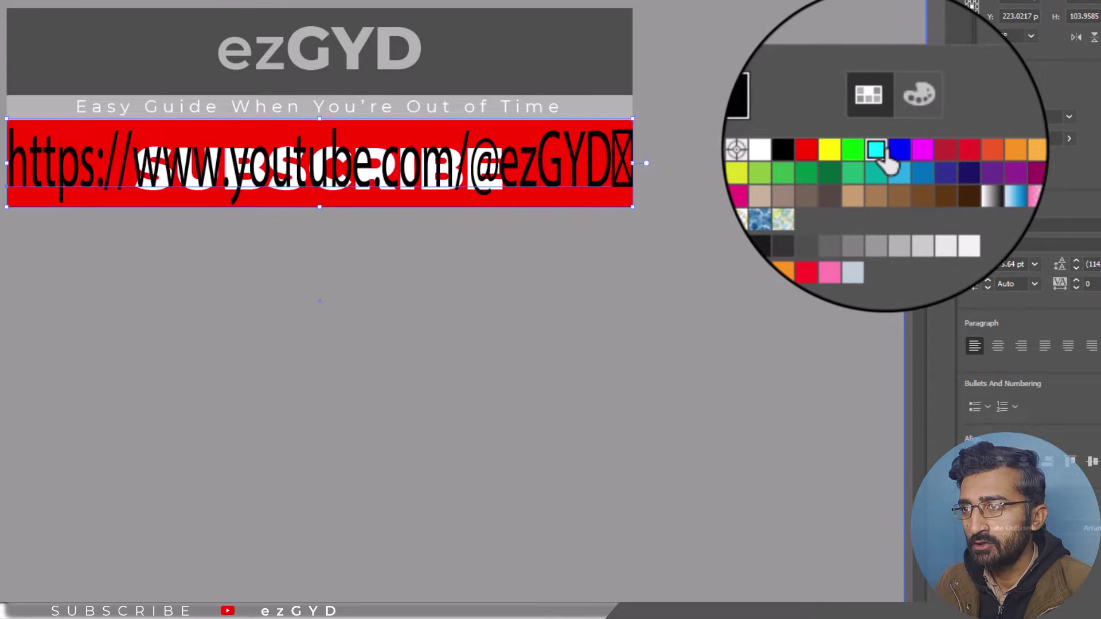
pyautogui.click(882, 155)
pyautogui.click(891, 150)
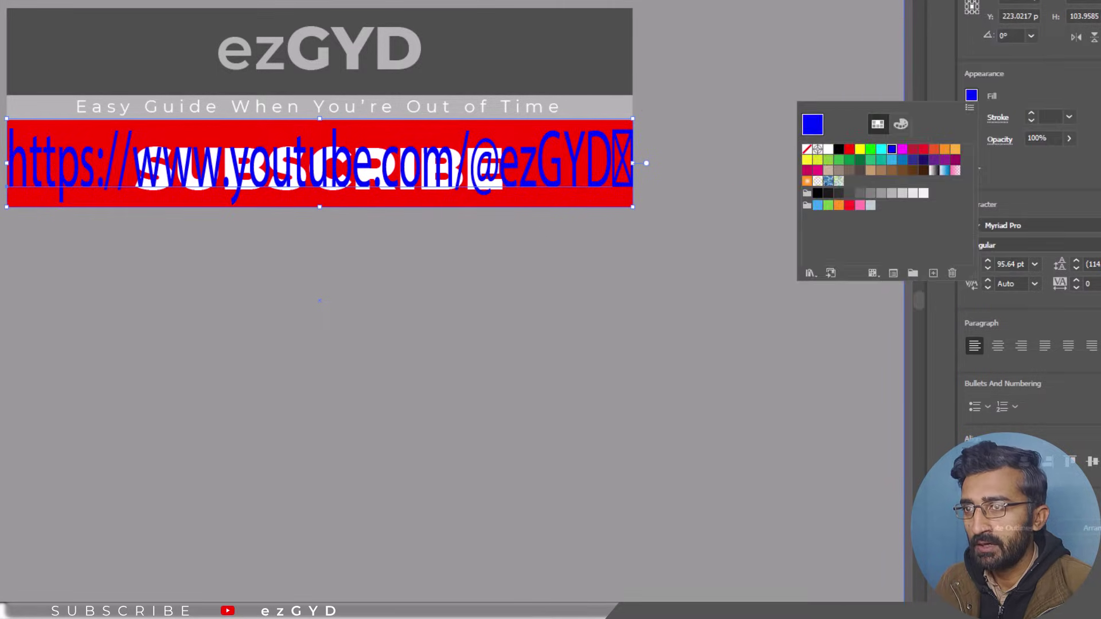
pyautogui.click(656, 45)
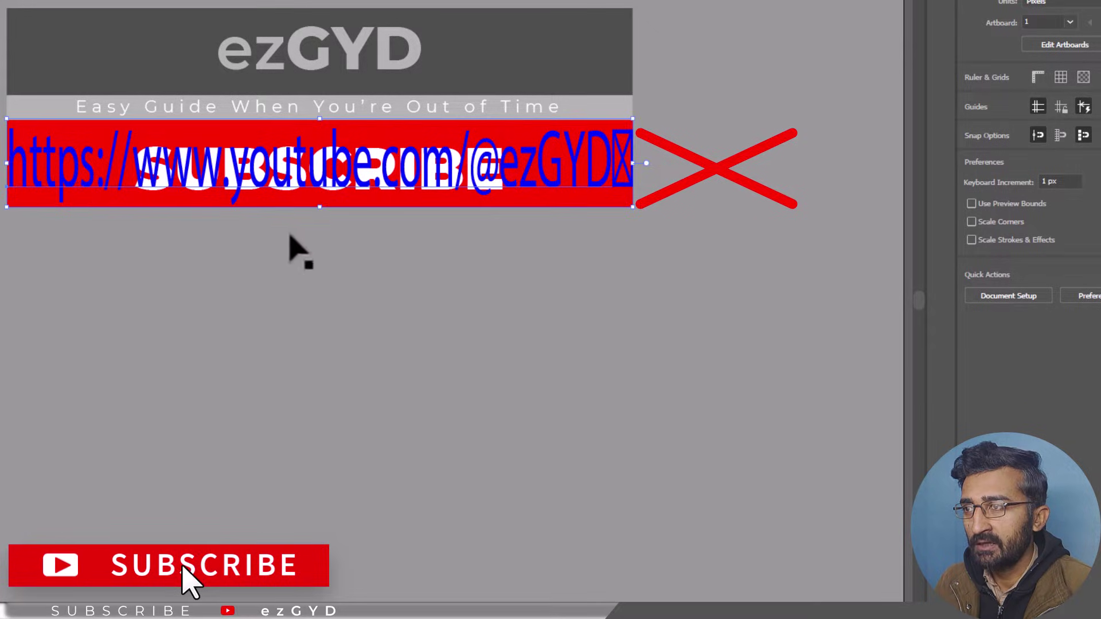
# - Stretch the URL text's top and bottom edges to cover the whole bar
pyautogui.click(322, 206)
pyautogui.moveTo(322, 205); pyautogui.dragTo(319, 216)
pyautogui.moveTo(319, 118)
pyautogui.mouseDown()
pyautogui.moveTo(312, 108)
pyautogui.moveTo(323, 112)
pyautogui.mouseUp()
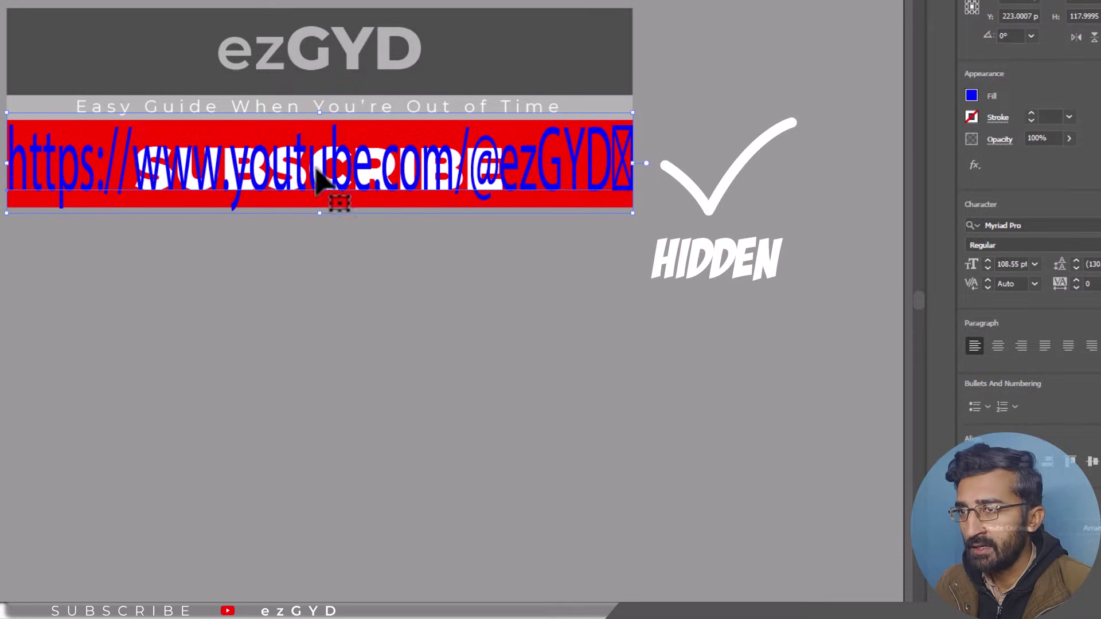
# - Fade the URL text's opacity until it is invisible over the banner
pyautogui.click(497, 216)
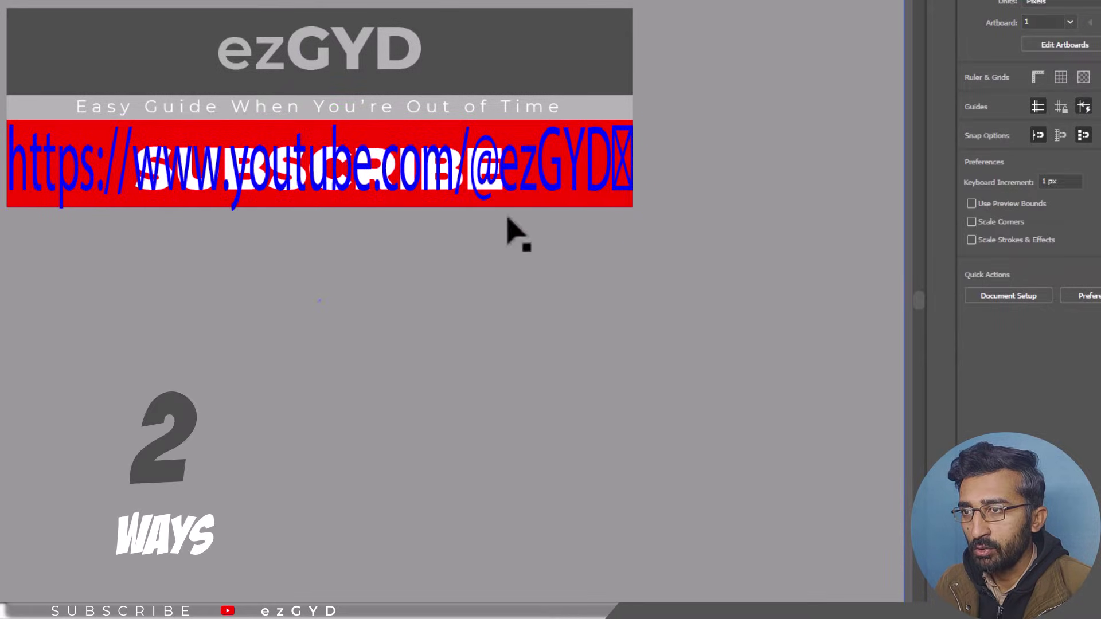
pyautogui.click(424, 188)
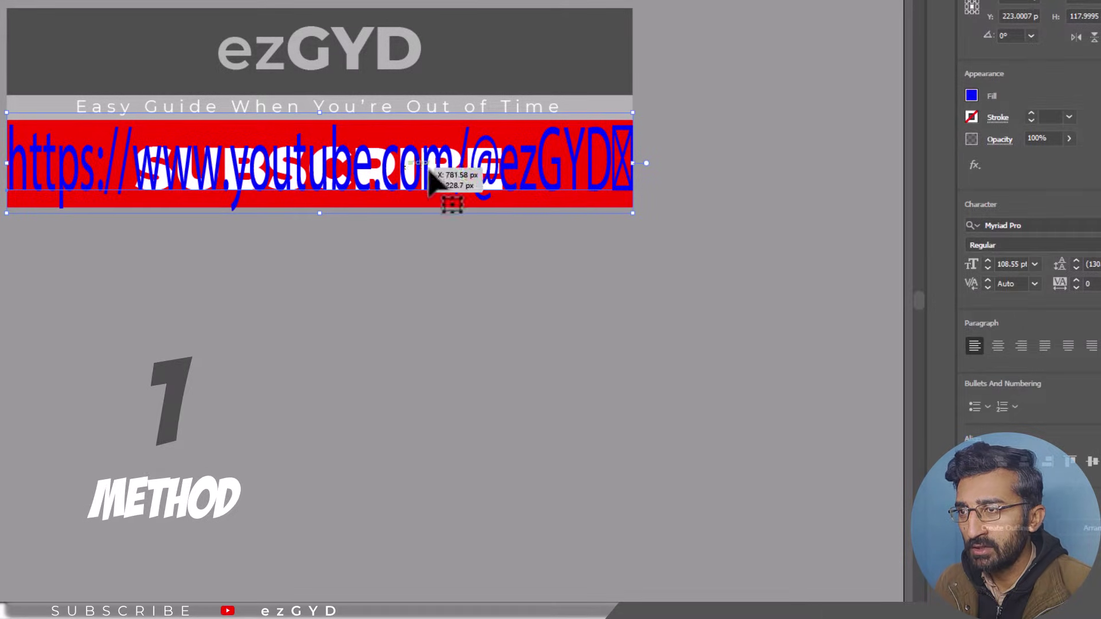
pyautogui.click(1069, 138)
pyautogui.moveTo(1067, 156); pyautogui.dragTo(1010, 159)
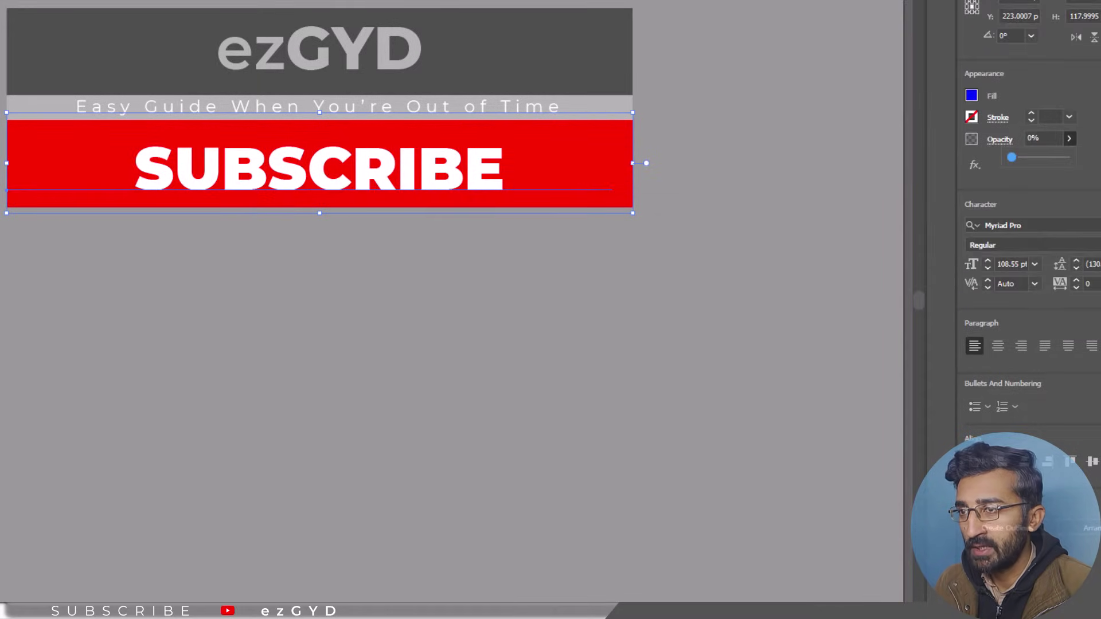
pyautogui.click(604, 207)
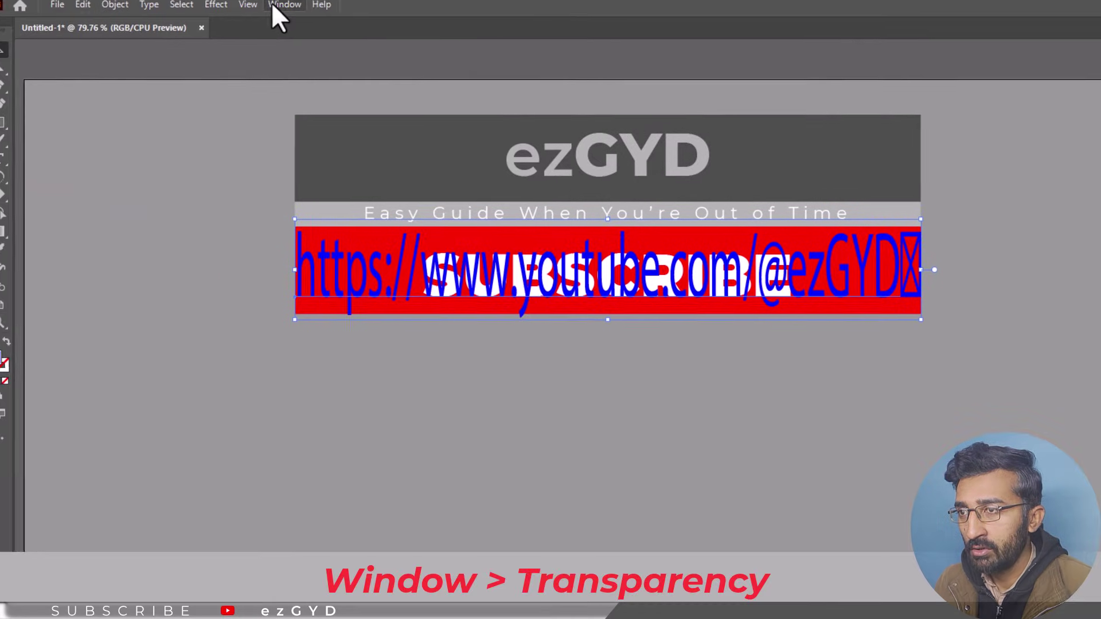
# - Set the URL text to 0% opacity in the Transparency panel, then close the panel
pyautogui.click(302, 11)
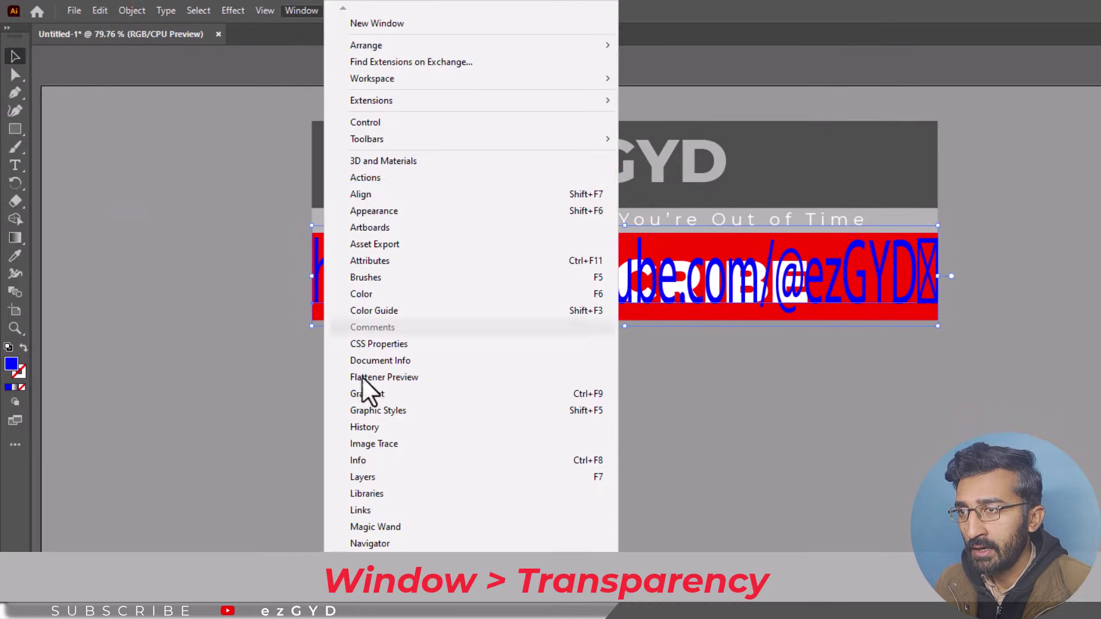
pyautogui.click(381, 618)
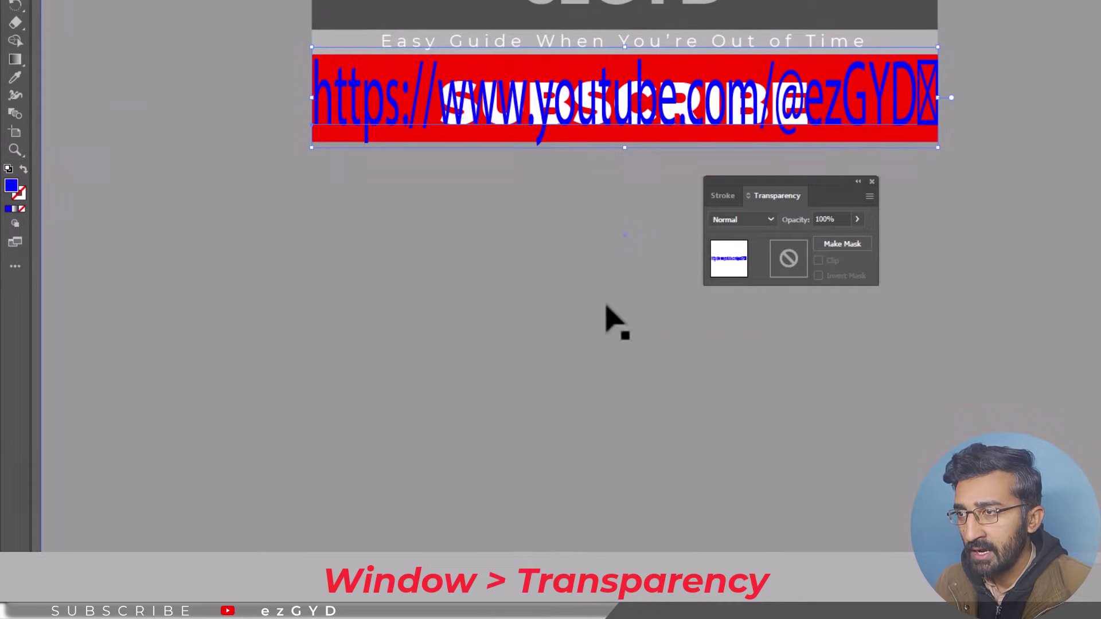
pyautogui.click(856, 219)
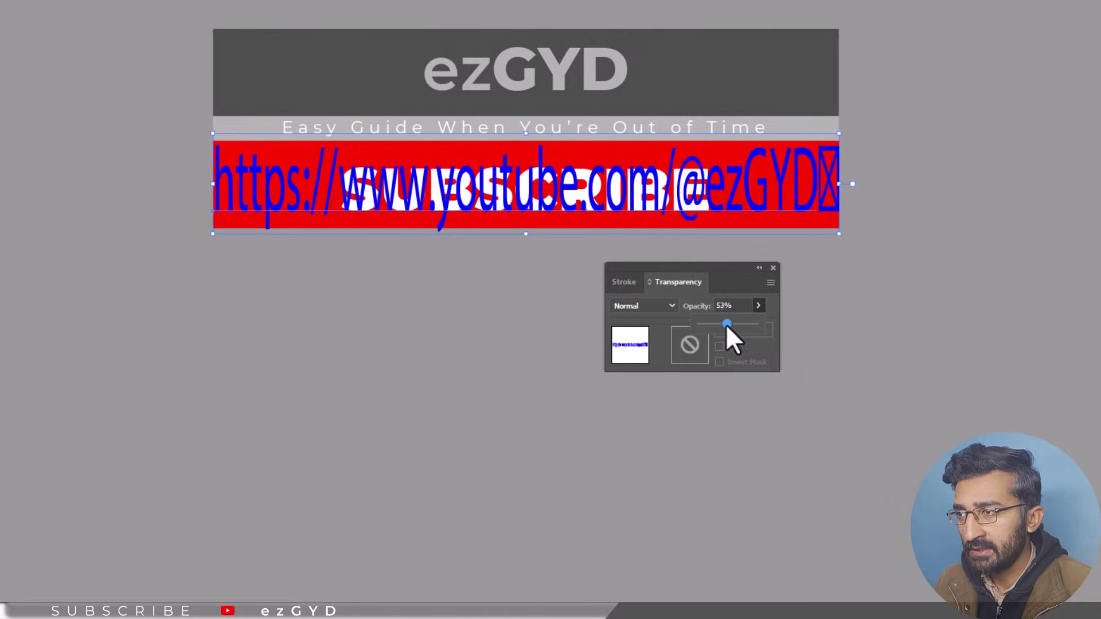
pyautogui.moveTo(724, 324); pyautogui.dragTo(698, 322)
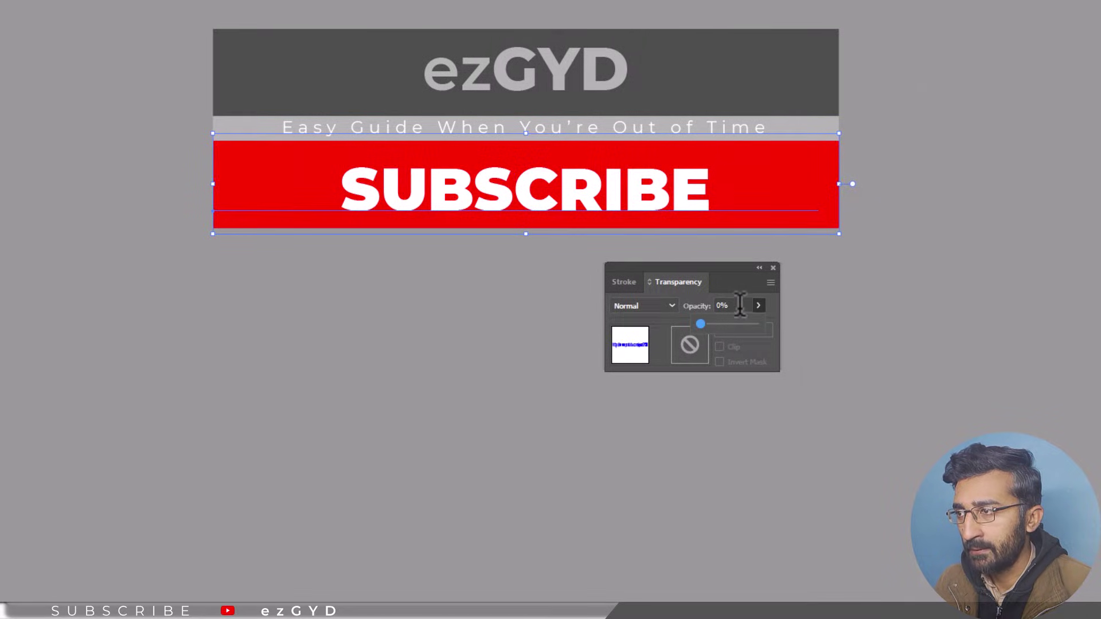
pyautogui.click(772, 268)
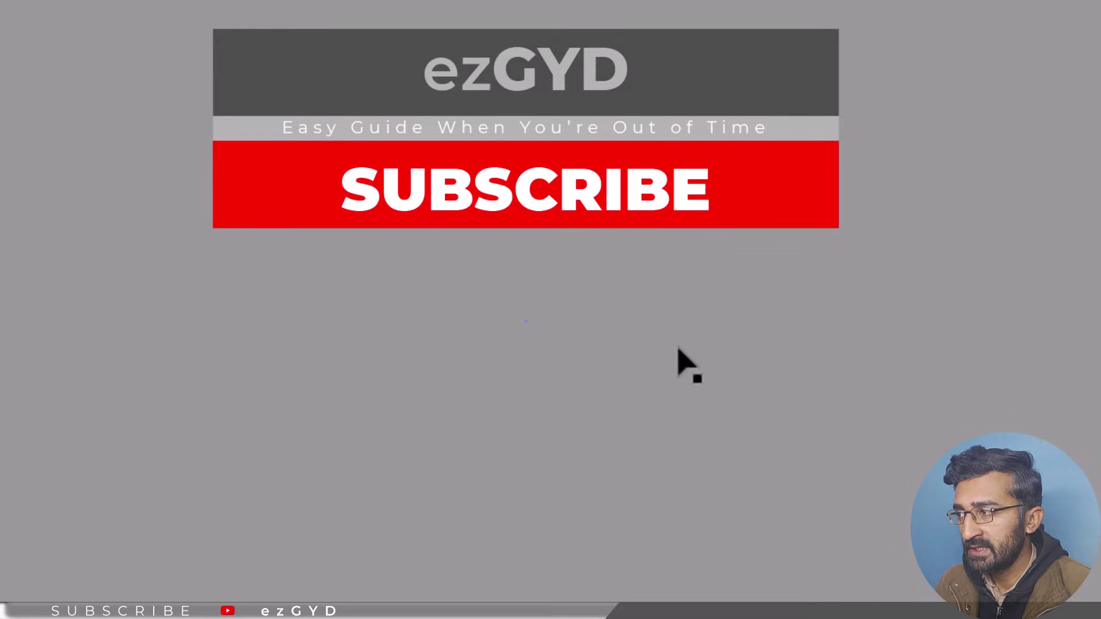
# - Select the hidden link text and restore it to full visibility
pyautogui.click(781, 196)
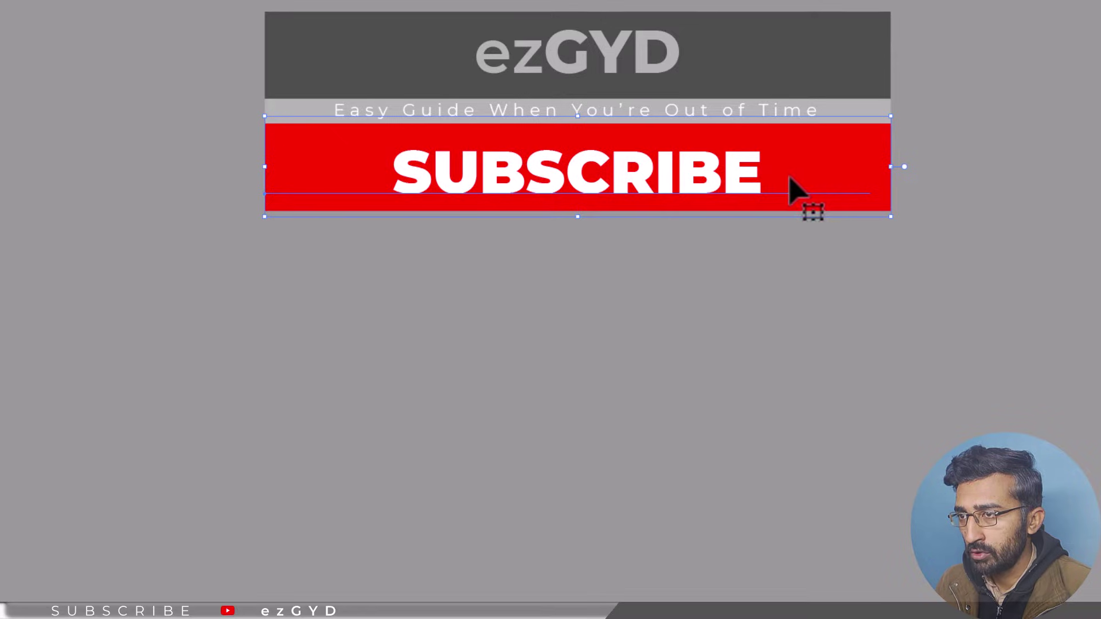
pyautogui.moveTo(788, 186); pyautogui.dragTo(823, 283)
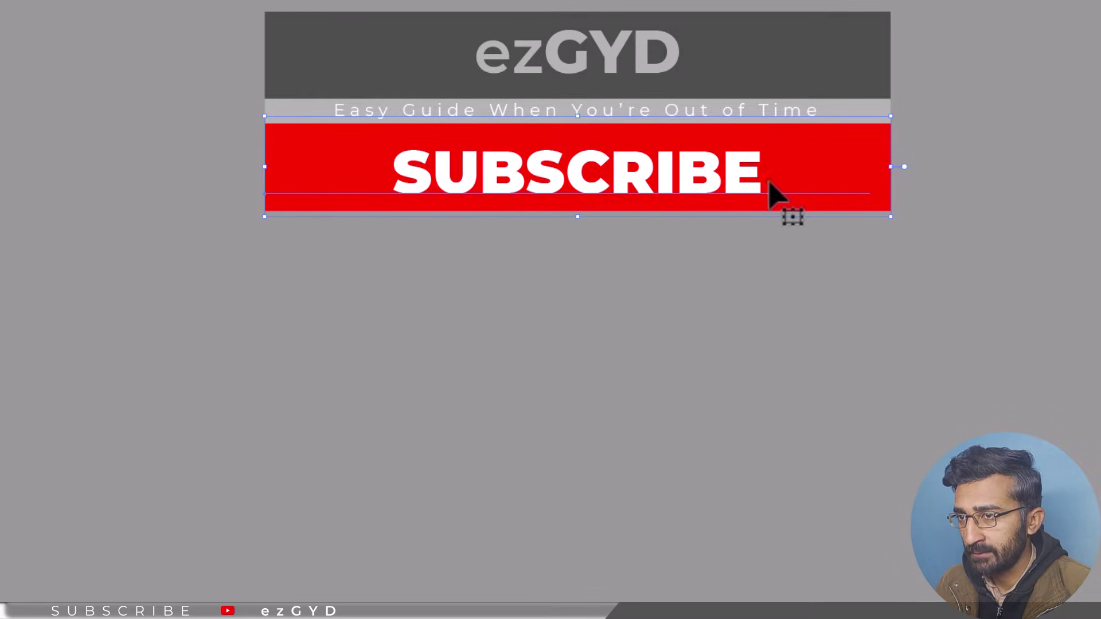
pyautogui.write('https://www.youtube.com/@ezGYD')
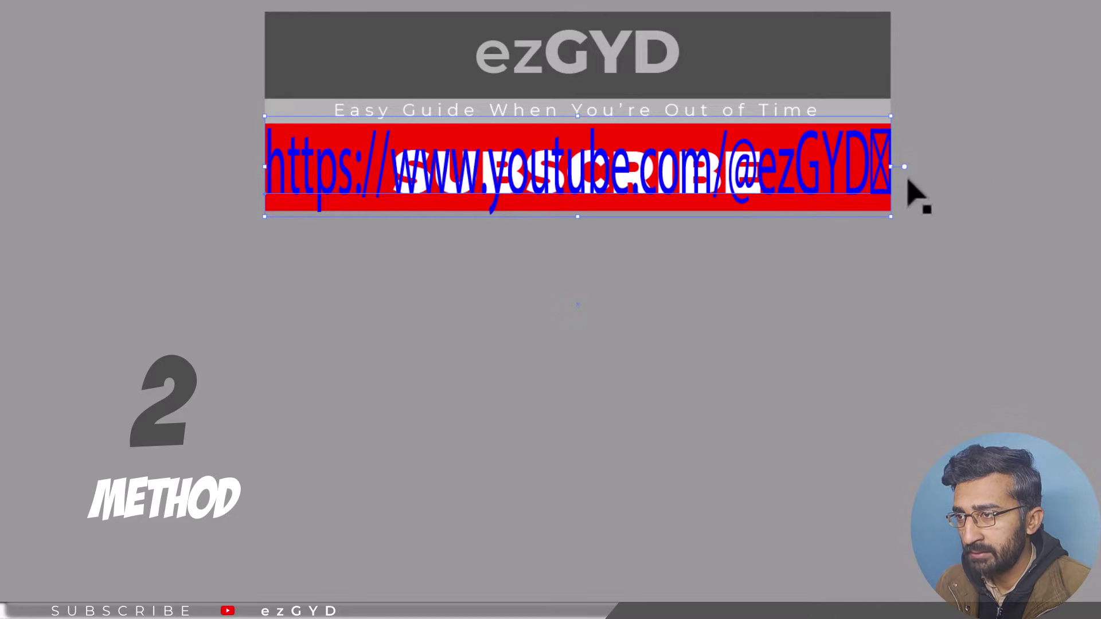
pyautogui.moveTo(719, 181); pyautogui.dragTo(798, 185)
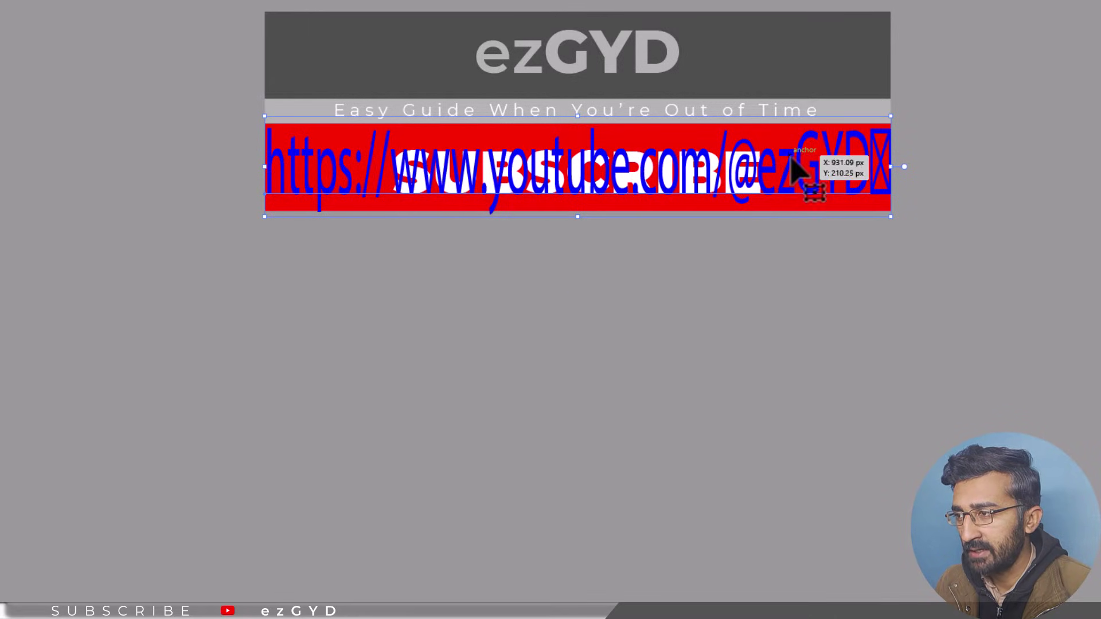
# - Send the link text to the back, behind the red SUBSCRIBE bar
pyautogui.rightClick(792, 159)
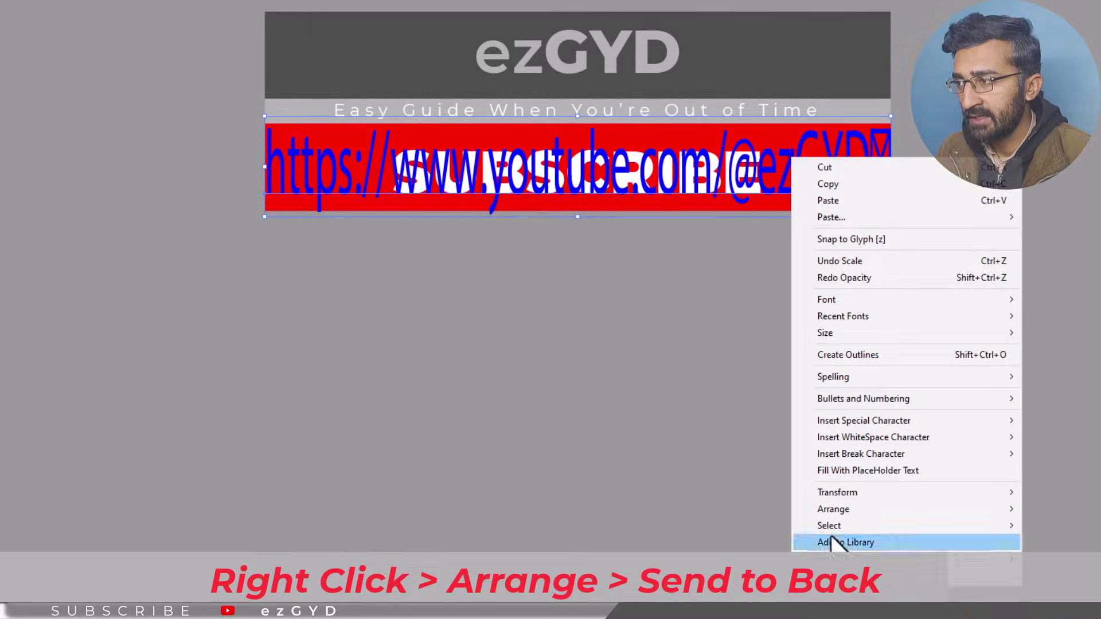
pyautogui.moveTo(866, 514)
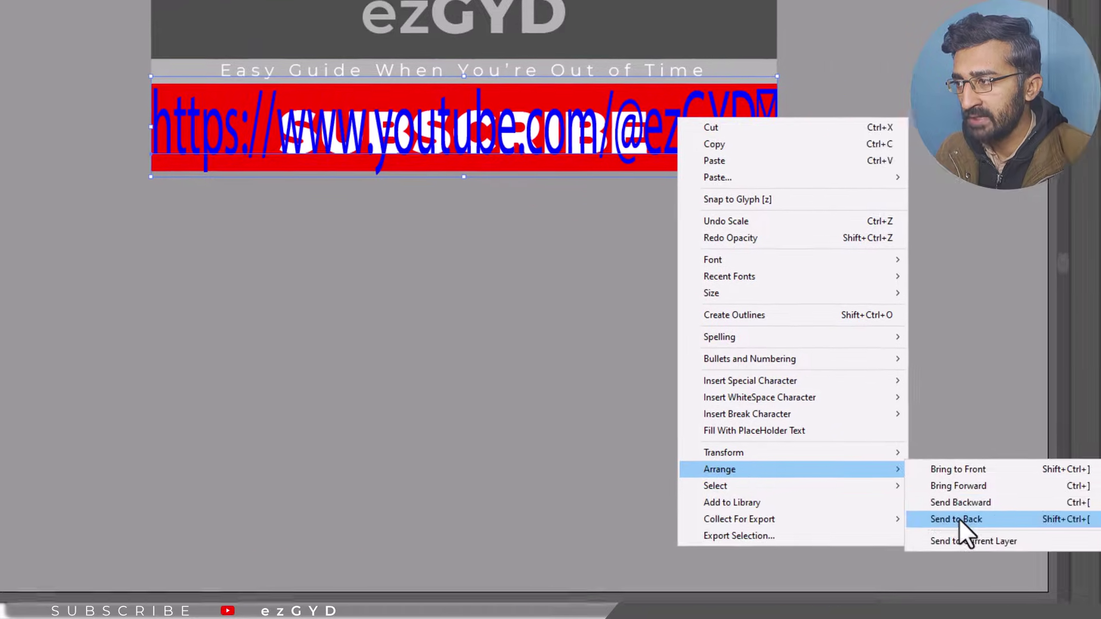
pyautogui.click(1078, 559)
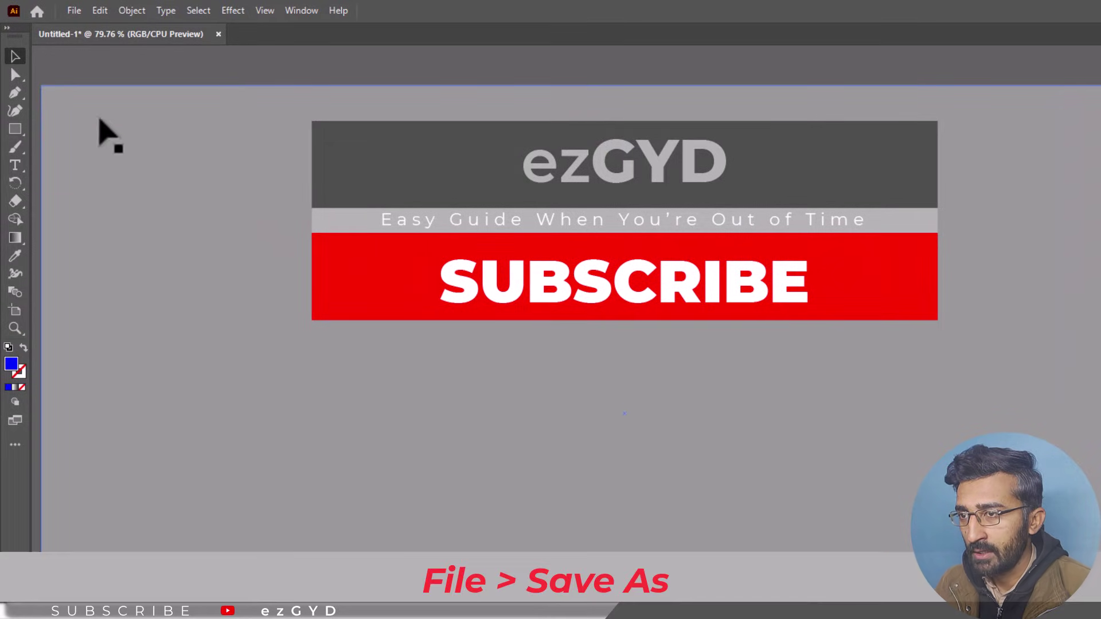
# - Save the banner as Adobe PDF Hyperlink.pdf with View PDF after Saving checked
pyautogui.click(77, 13)
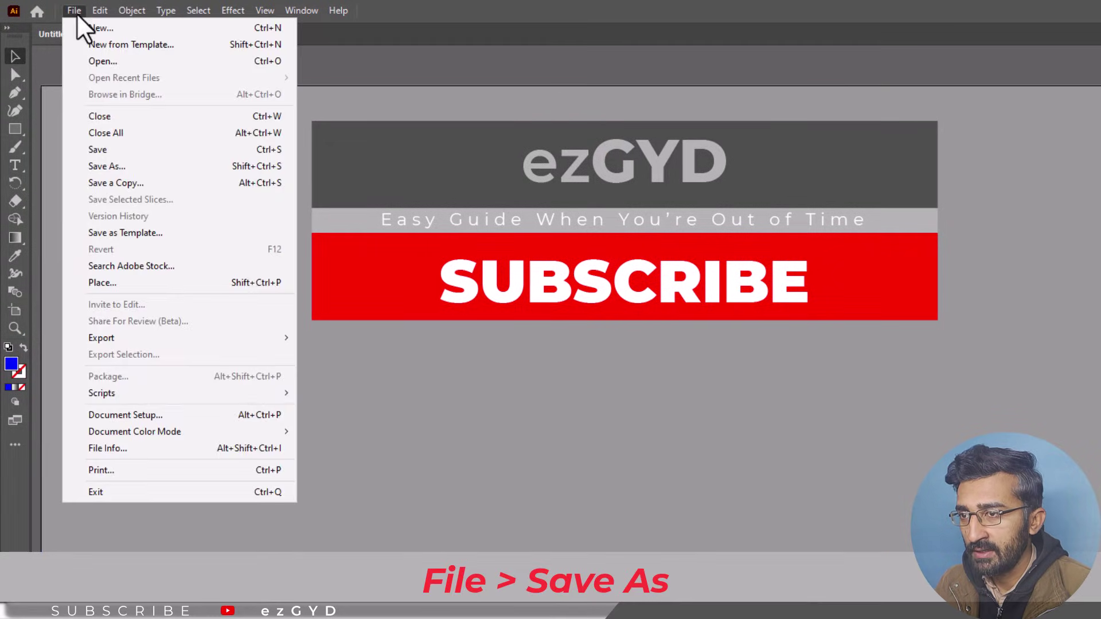
pyautogui.click(105, 166)
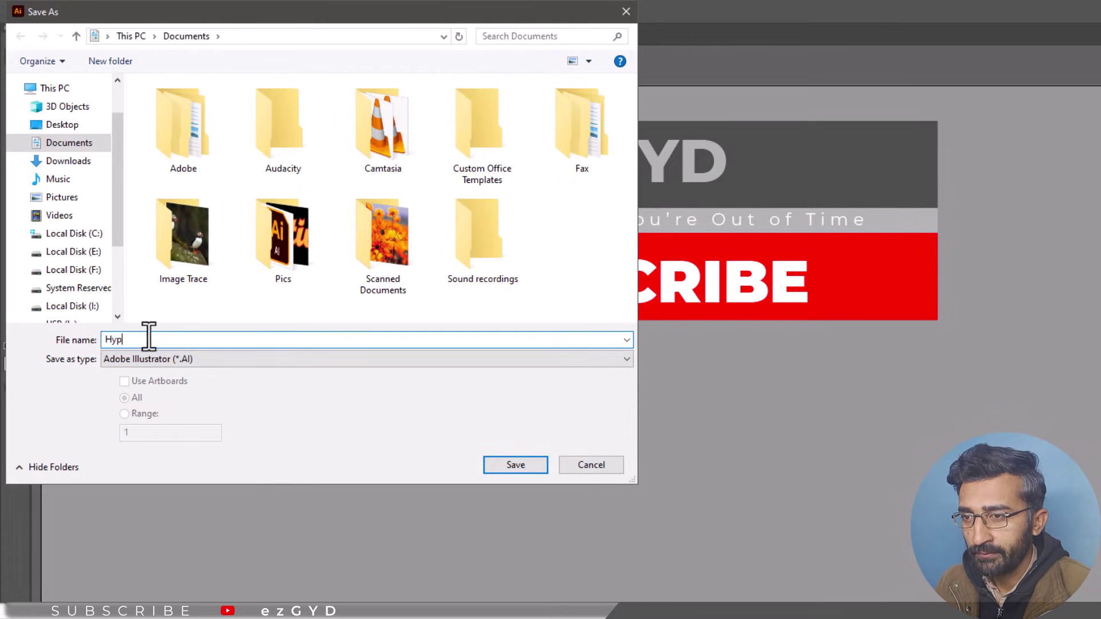
pyautogui.click(184, 361)
pyautogui.click(197, 384)
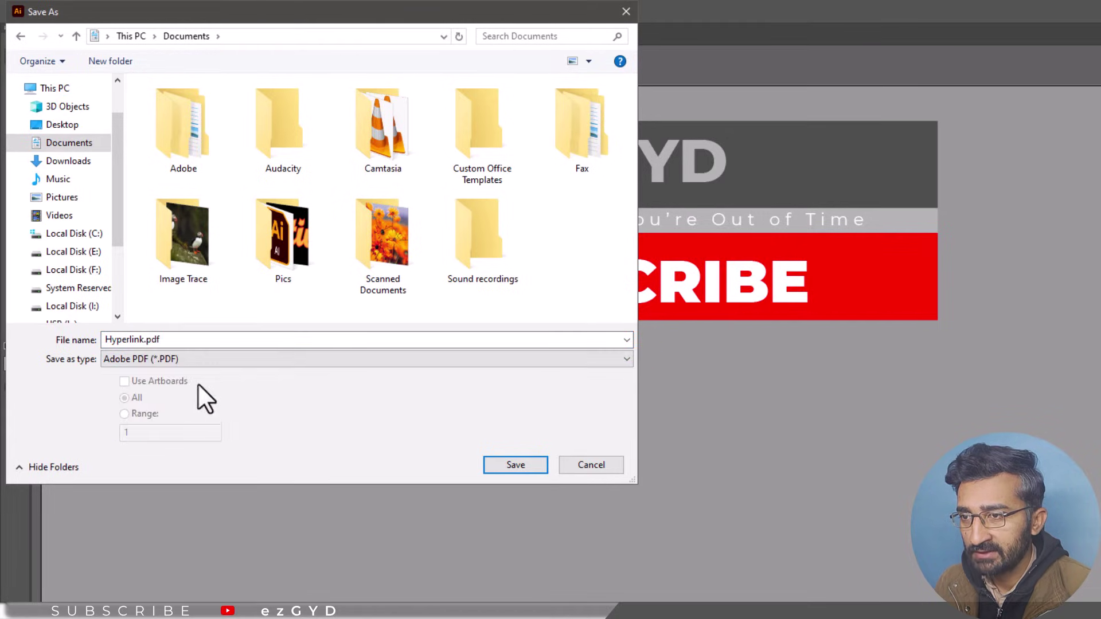
pyautogui.click(509, 465)
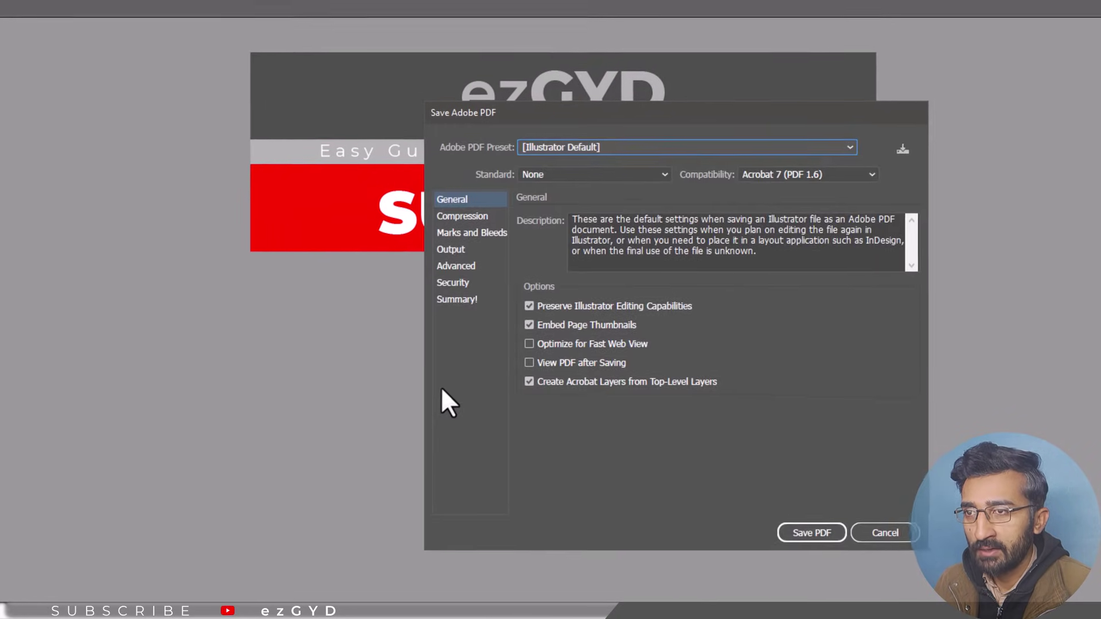
pyautogui.click(508, 339)
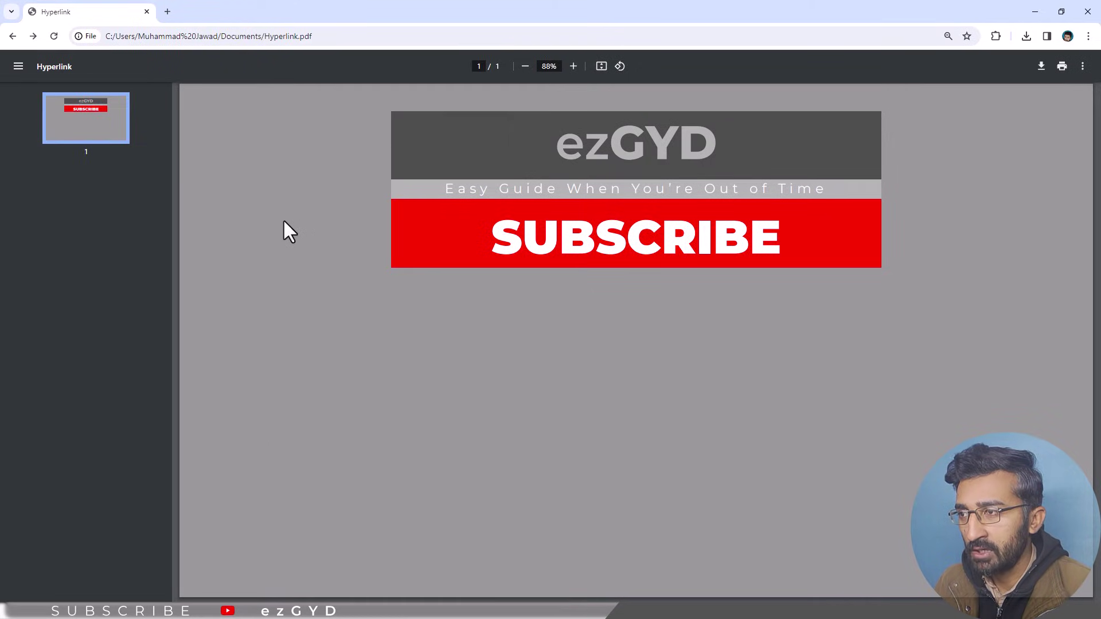
# - Scroll Hyperlink.pdf in Chrome's PDF viewer to show the SUBSCRIBE banner page
pyautogui.keyDown('ctrl'); pyautogui.scroll(-3, 277, 218); pyautogui.keyUp('ctrl')
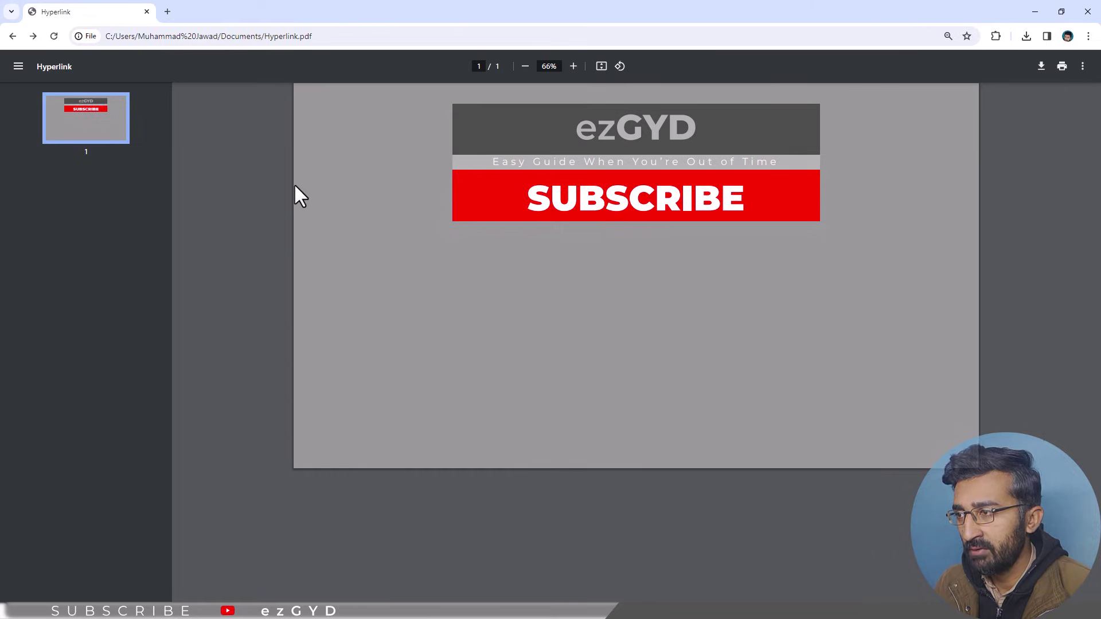